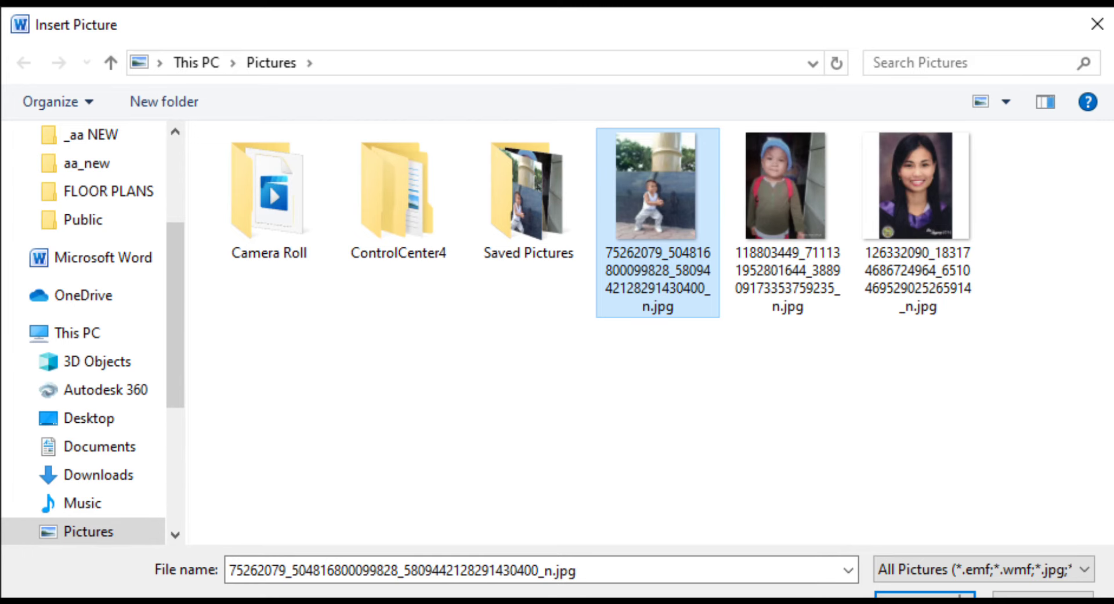
Insert the toddler-by-the-pillar photo, which arrives at 21.23 × 15.92 cm
click(922, 596)
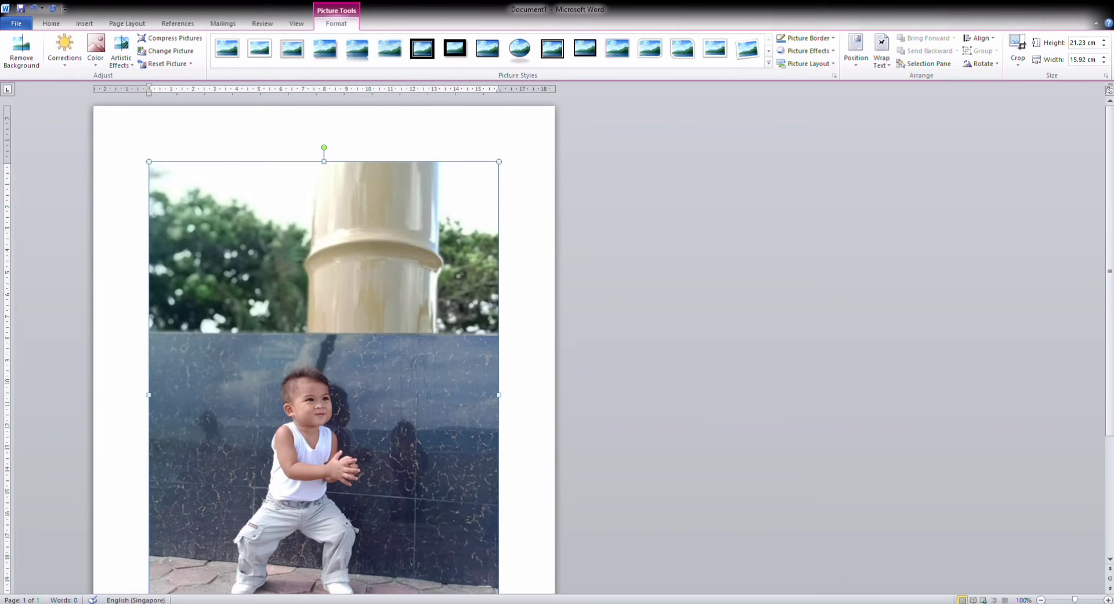
Zoom out to 70% and try shrinking the photo, undoing and redoing the resize
click(1042, 600)
click(1042, 600)
click(1042, 600)
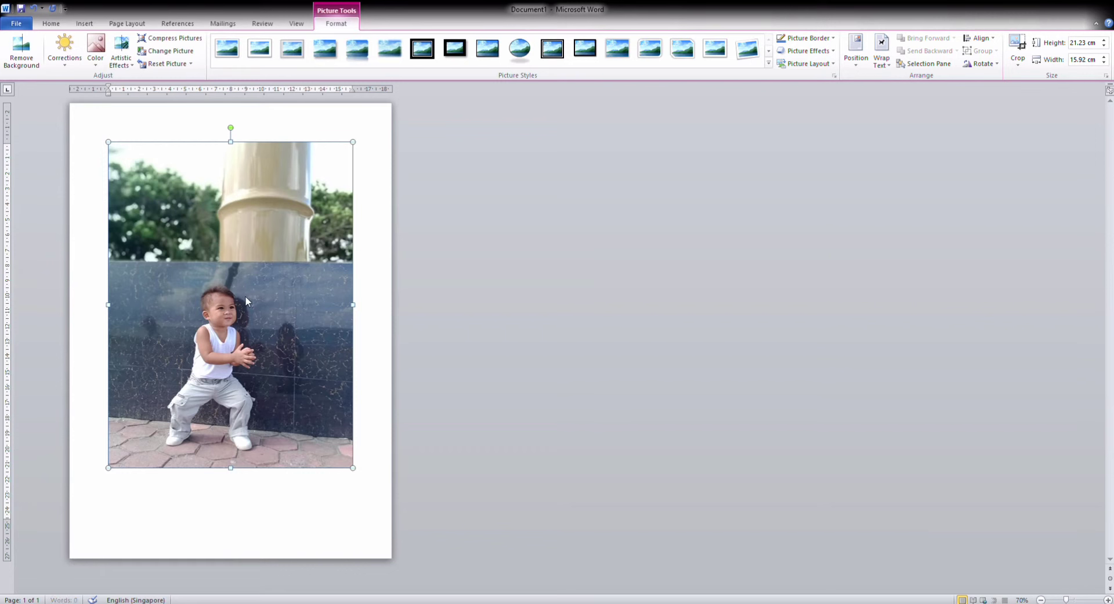
drag(246, 301, 246, 302)
drag(177, 467, 178, 370)
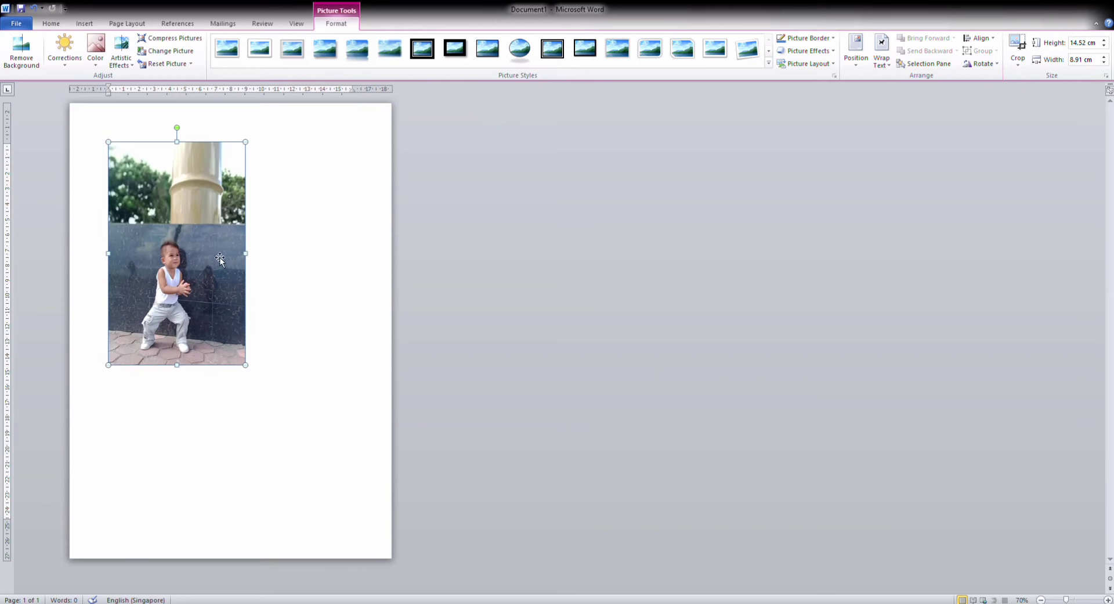
key(ctrl+z)
key(ctrl+z)
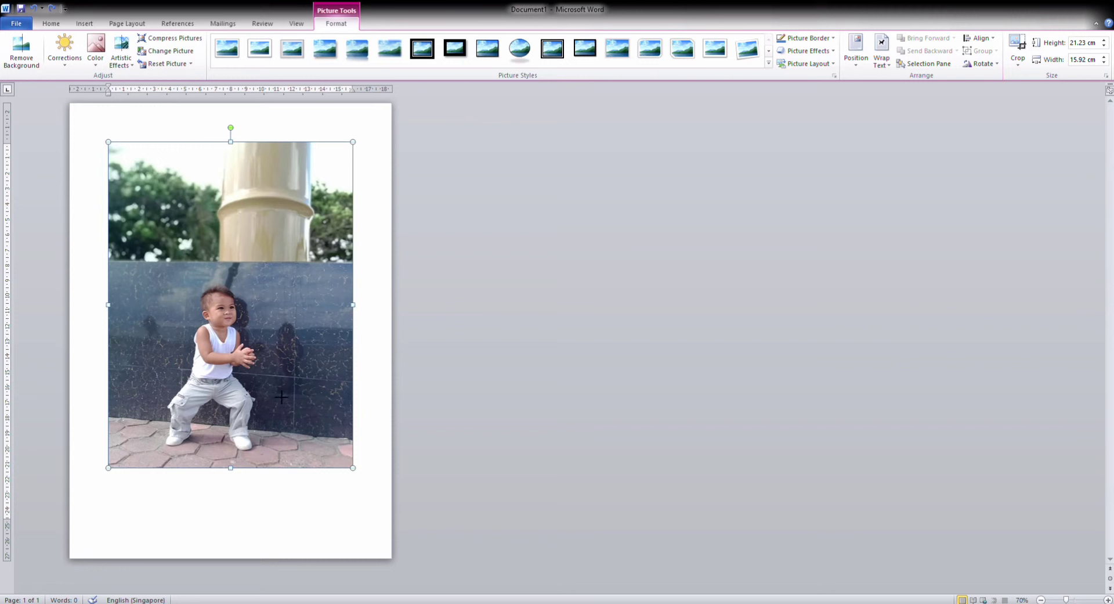
key(ctrl+y)
key(ctrl+y)
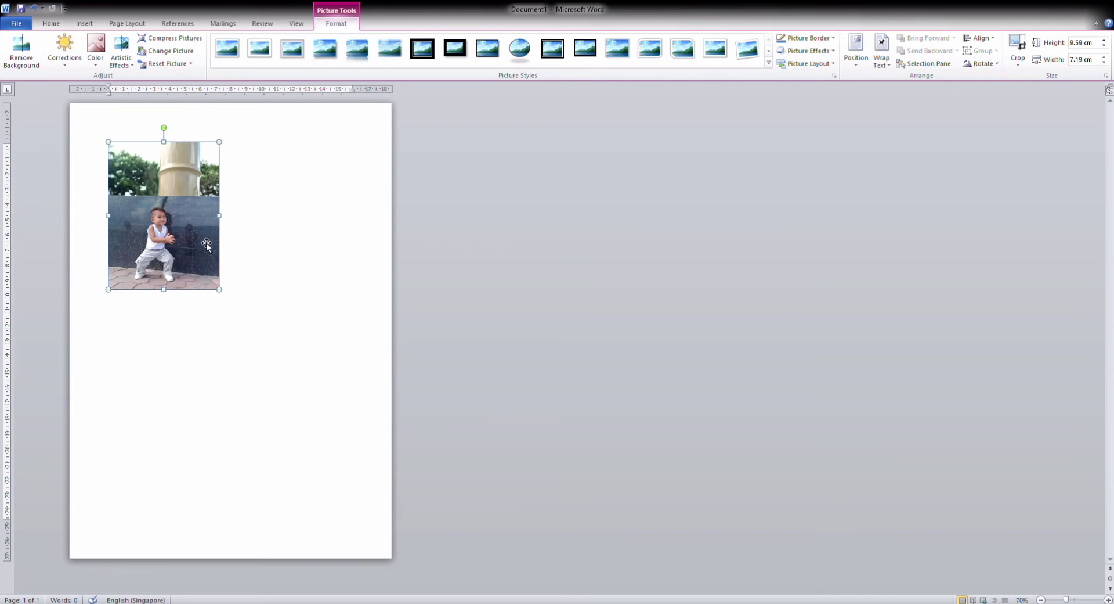
Resize the photo to 20.32 × 15.24 cm so it fits on the page
drag(219, 288, 193, 258)
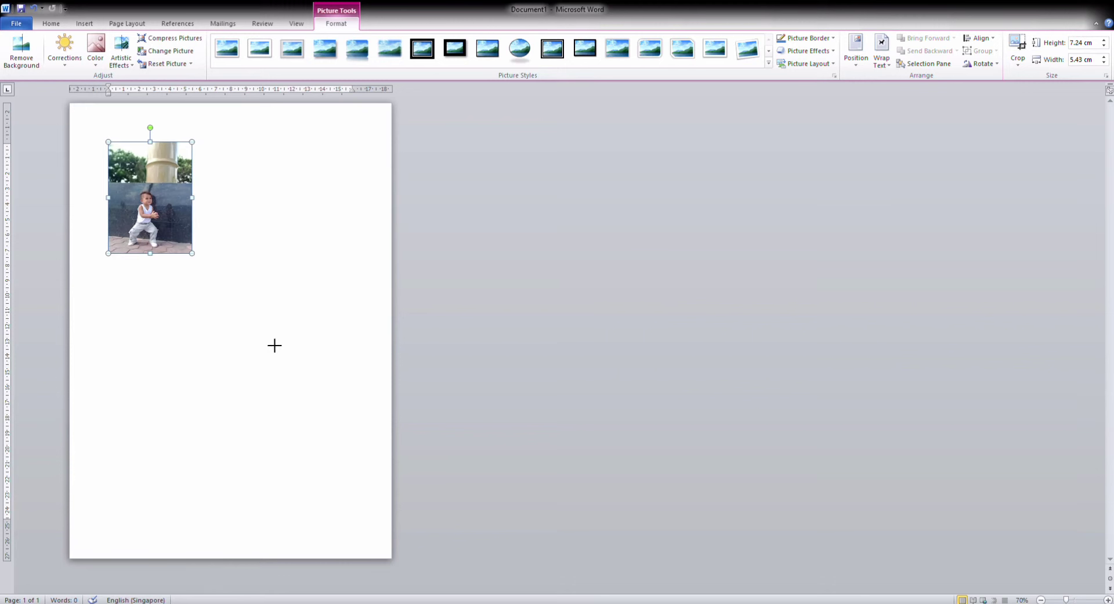
drag(333, 417, 347, 434)
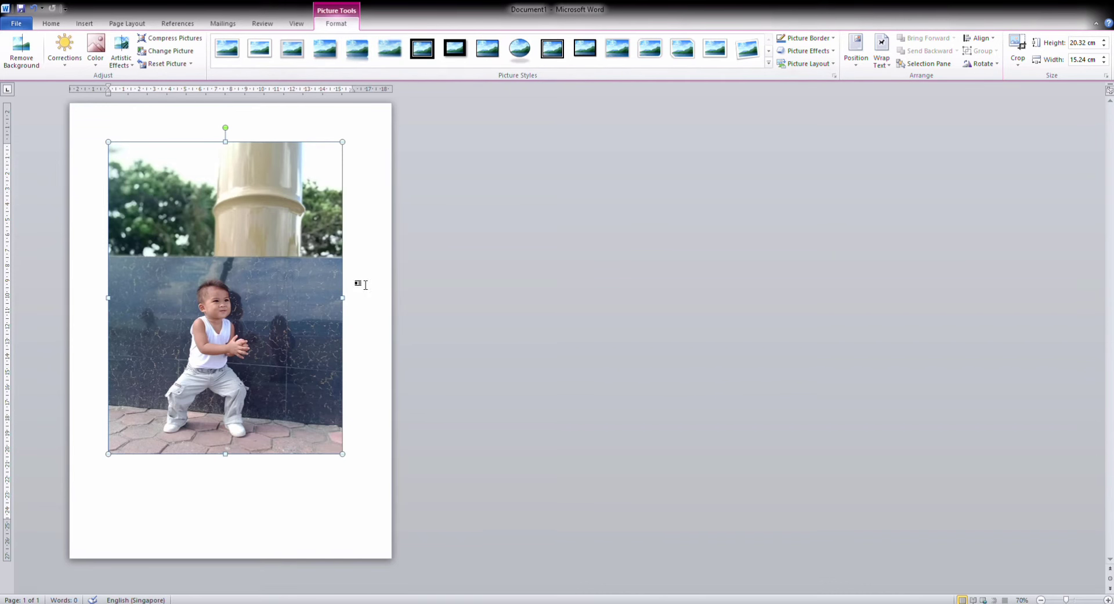
click(377, 272)
click(296, 281)
click(384, 249)
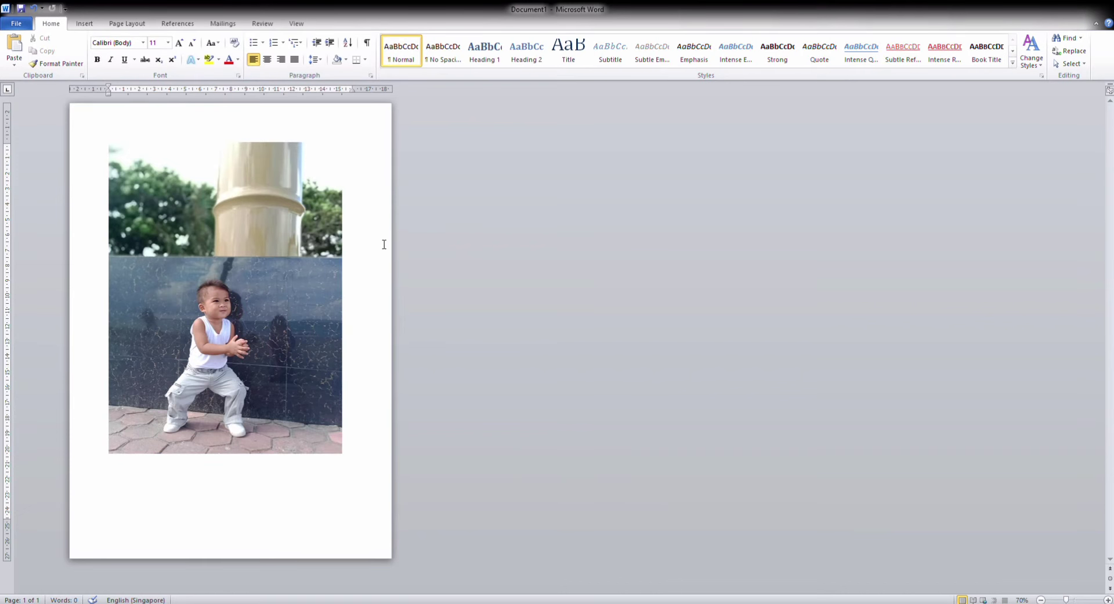
click(291, 256)
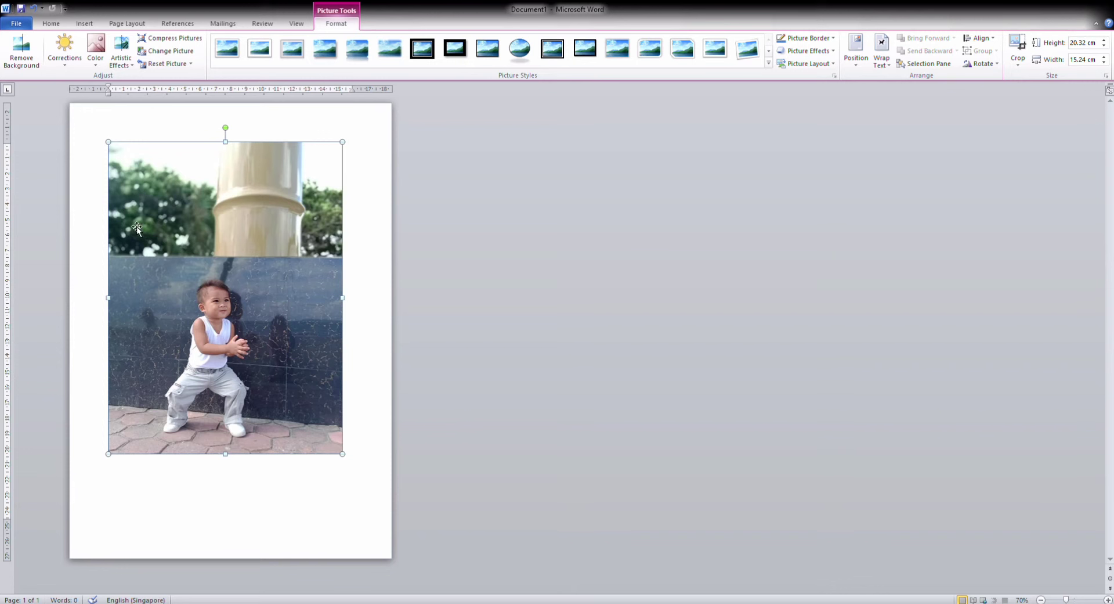
click(21, 51)
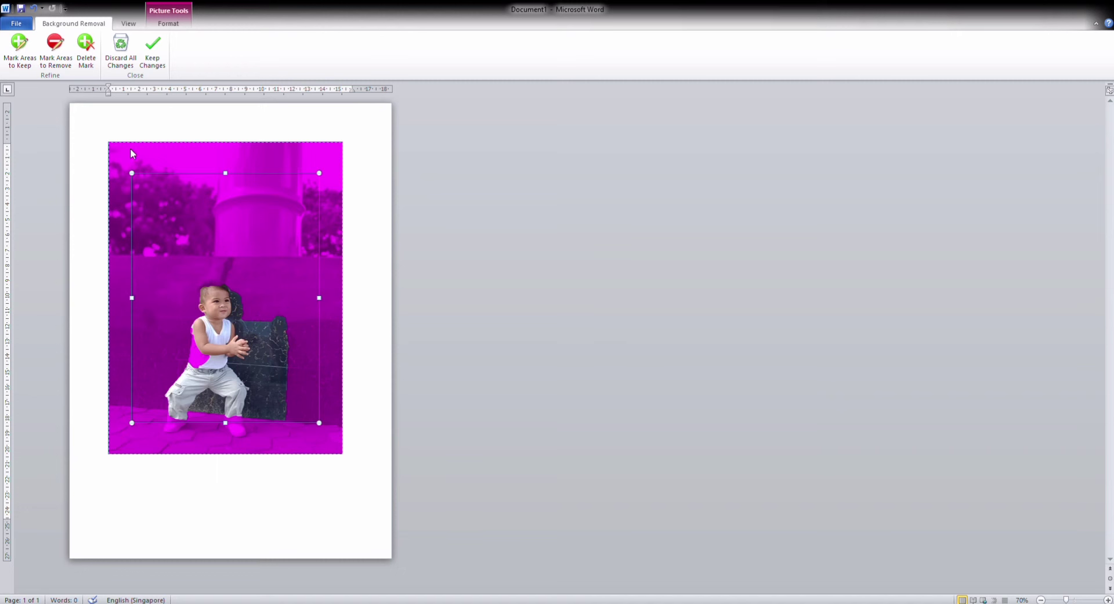
key(ctrl+z)
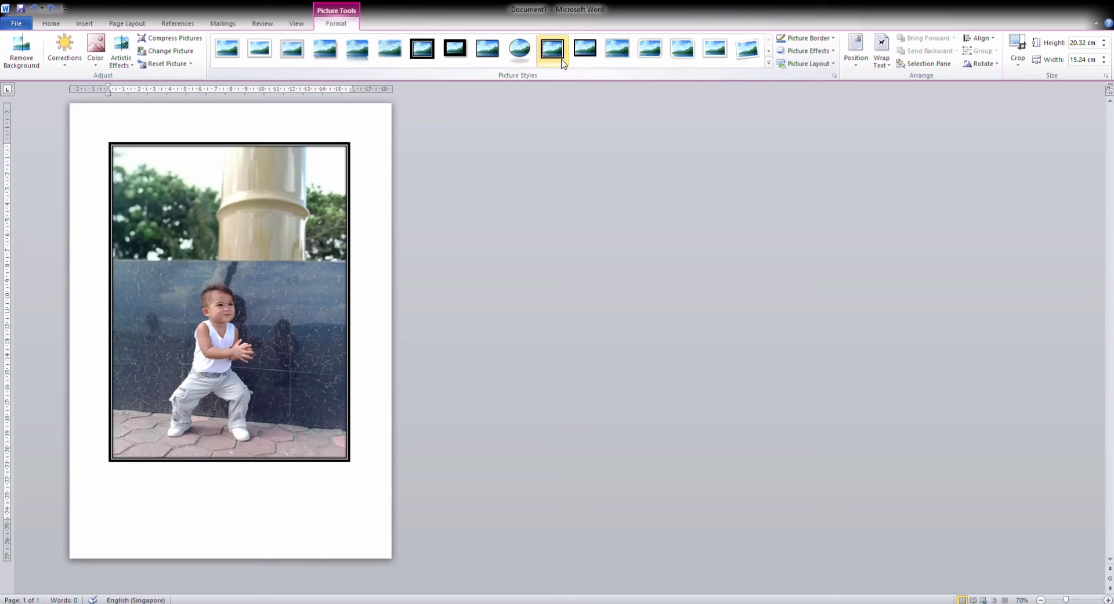
Apply the thin black frame picture style to the toddler photo
click(561, 63)
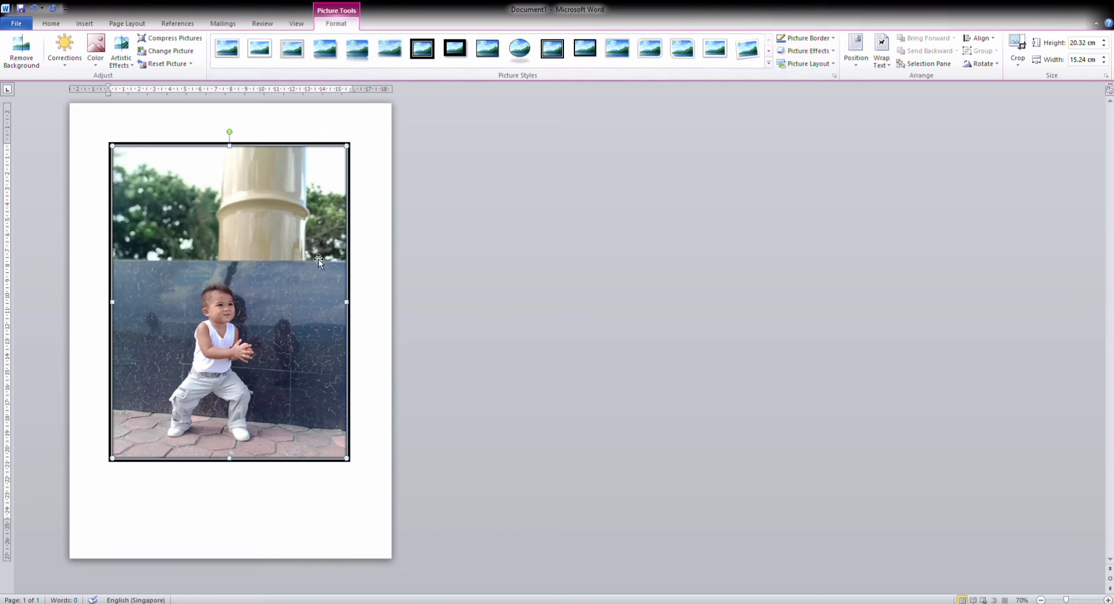
Crop the photo tighter around the child from the top-right, bottom-left and right side
click(1019, 44)
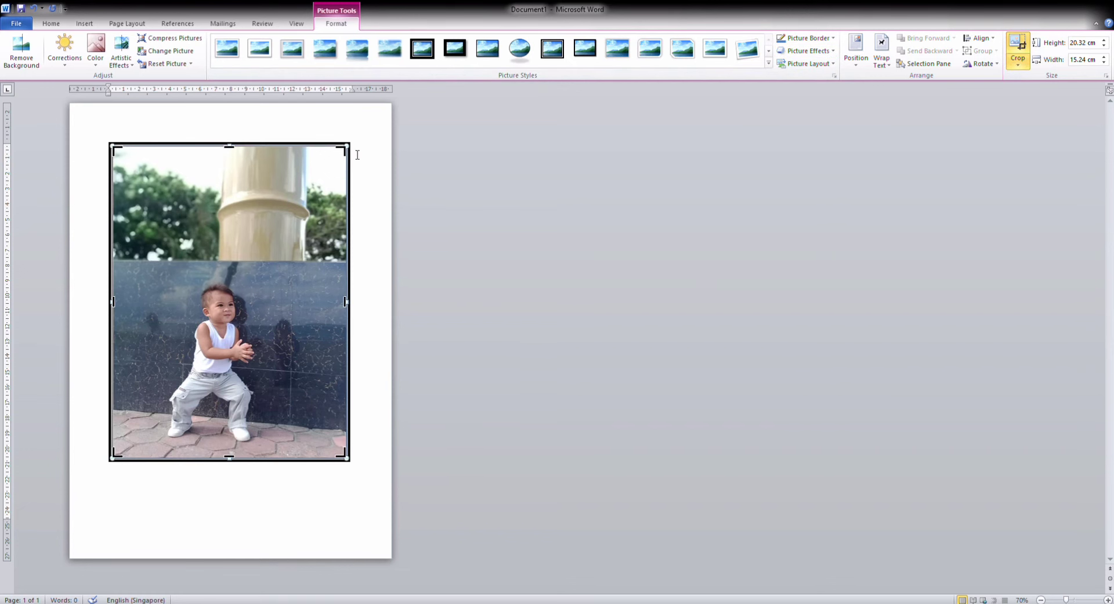
drag(346, 151, 319, 242)
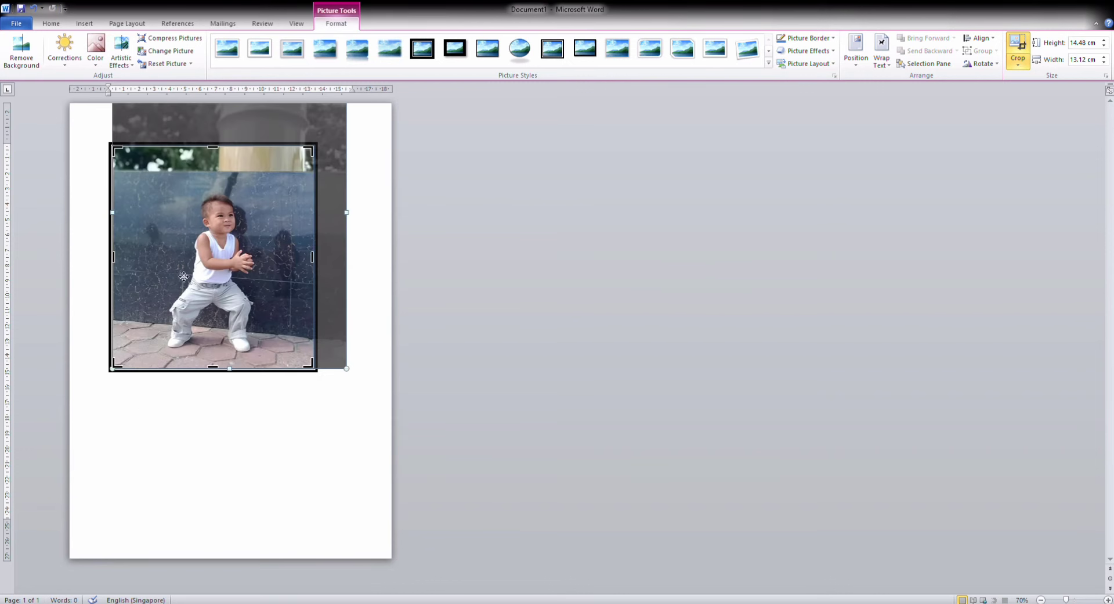
mouse_move(124, 372)
mouse_down()
mouse_move(151, 358)
mouse_move(145, 365)
mouse_up()
drag(290, 157, 281, 158)
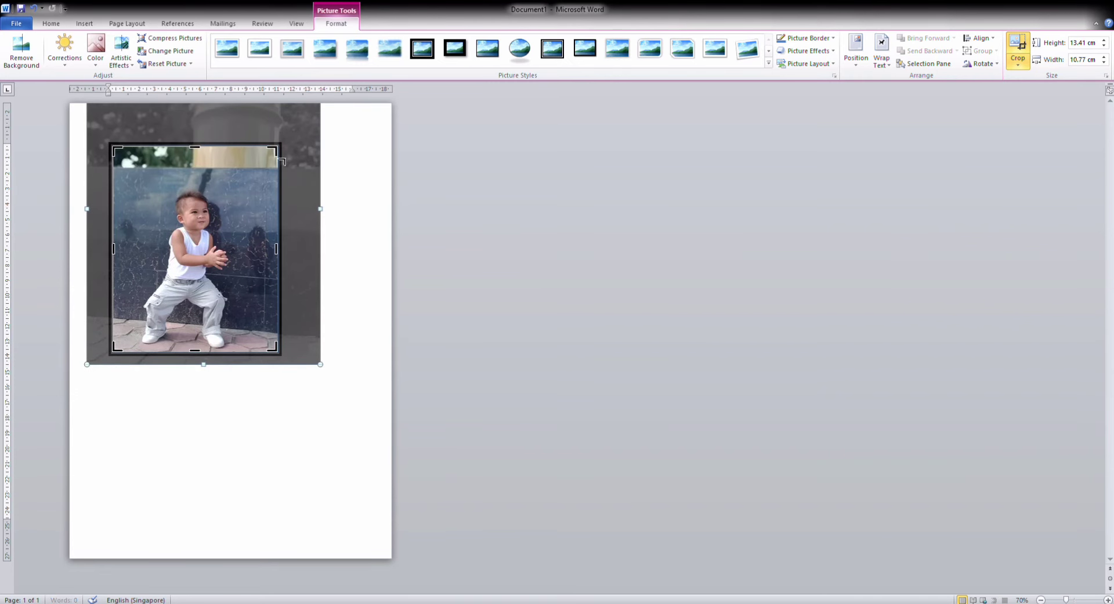
click(367, 243)
click(202, 299)
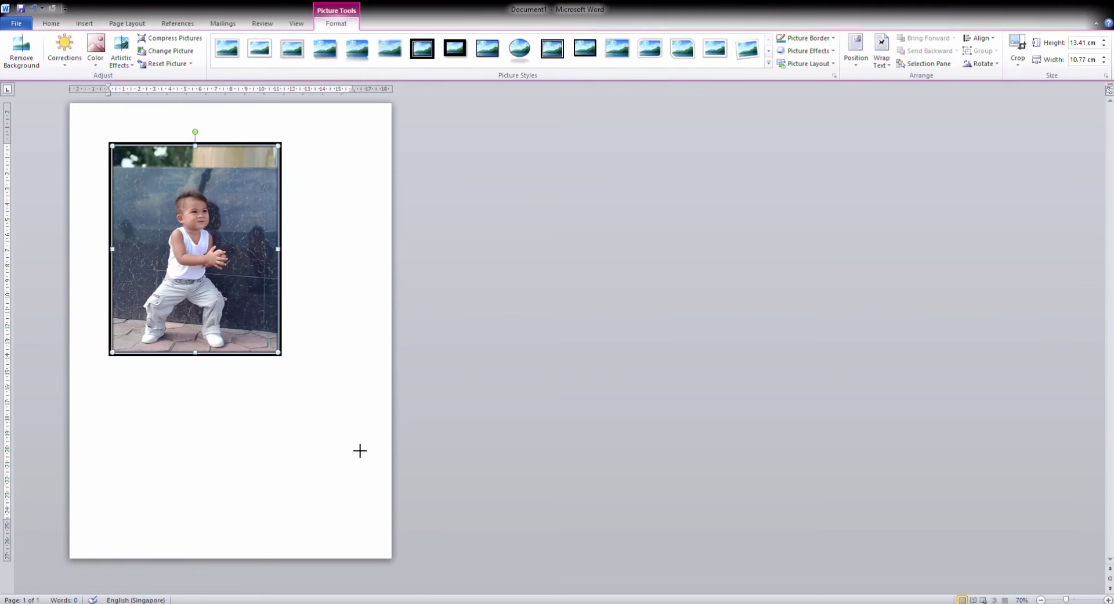
Enlarge the cropped photo to 19.36 × 15.54 cm and place the cursor below it
drag(360, 450, 355, 448)
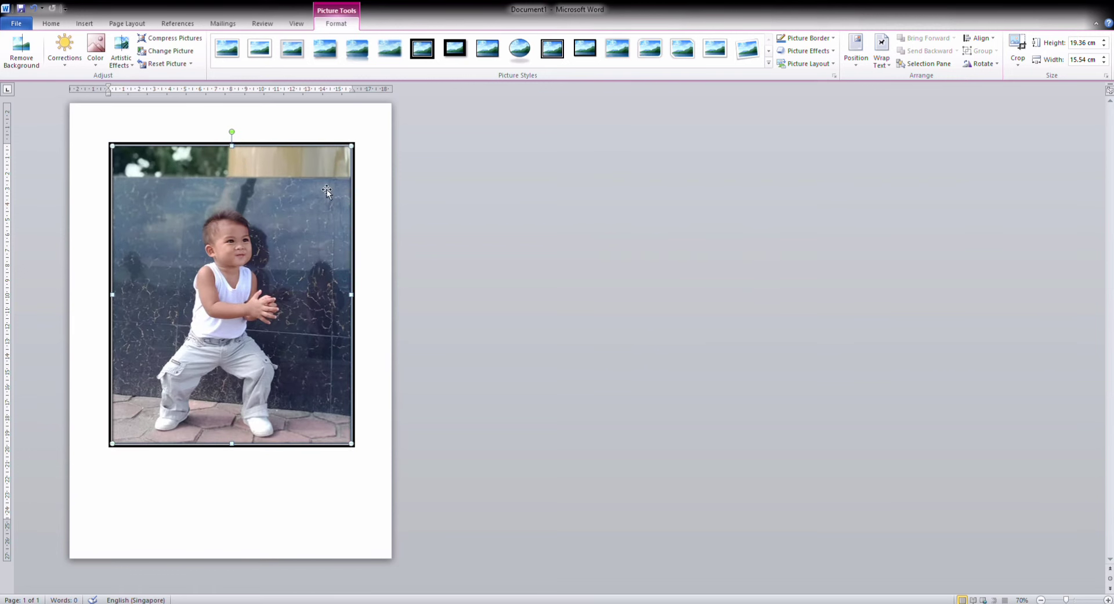
click(489, 168)
click(246, 247)
click(358, 410)
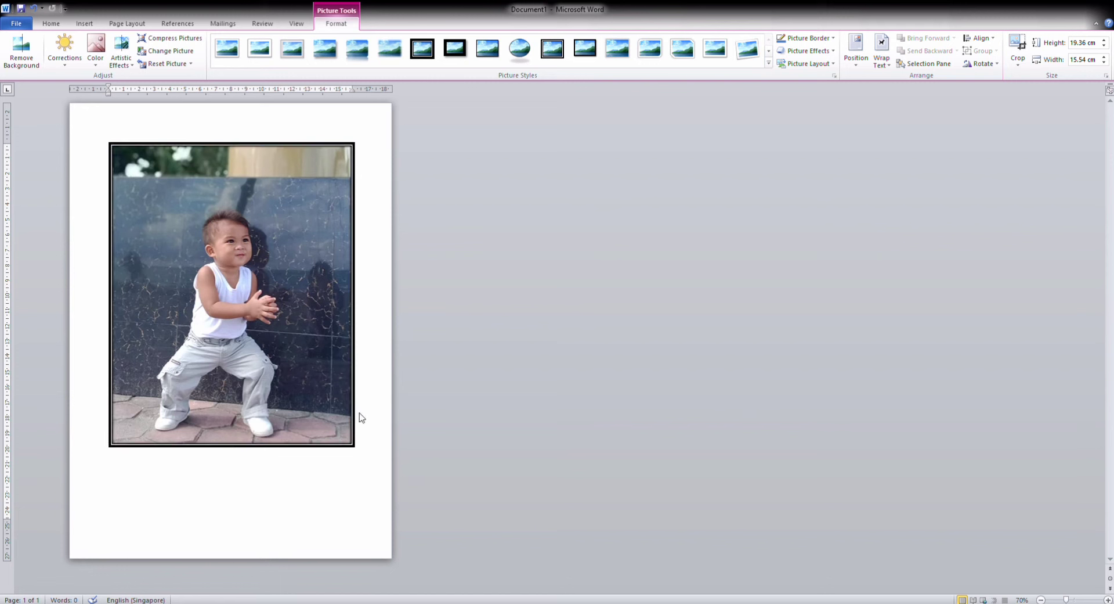
click(361, 433)
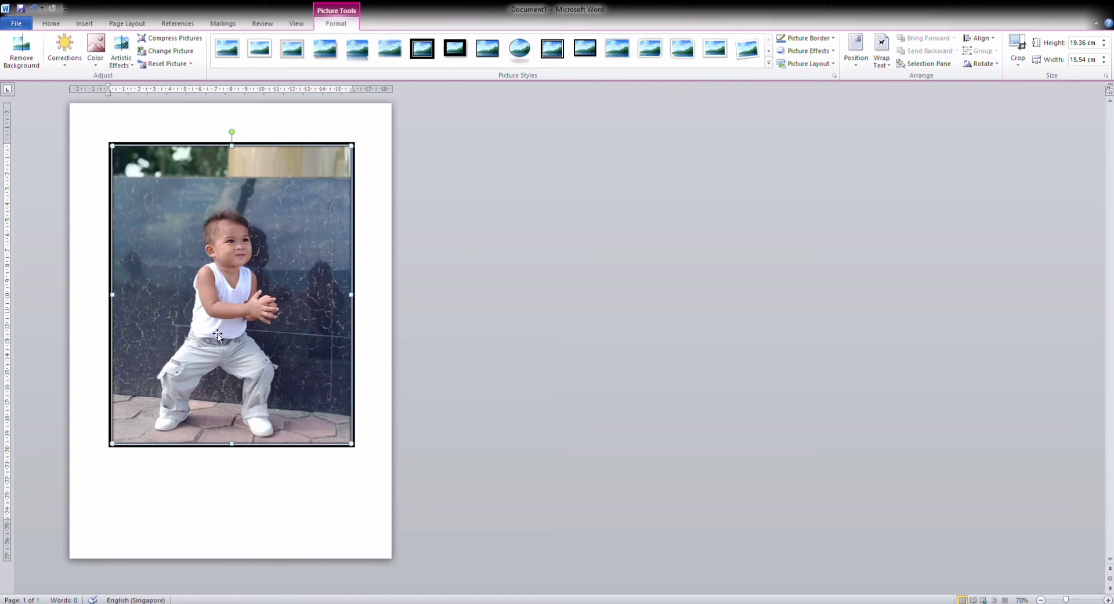
click(187, 127)
click(169, 126)
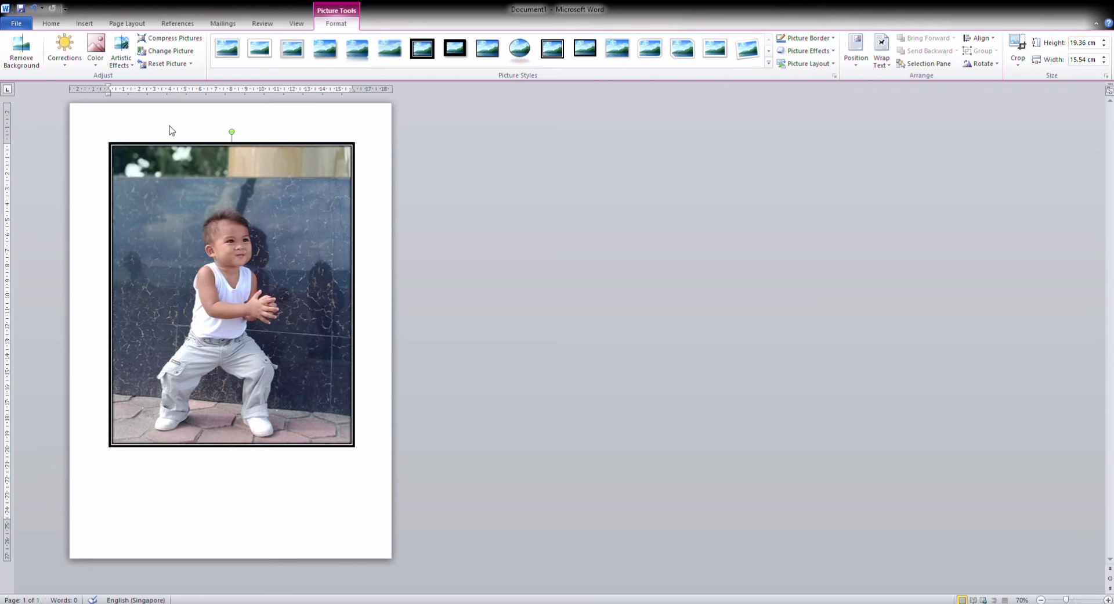
click(145, 471)
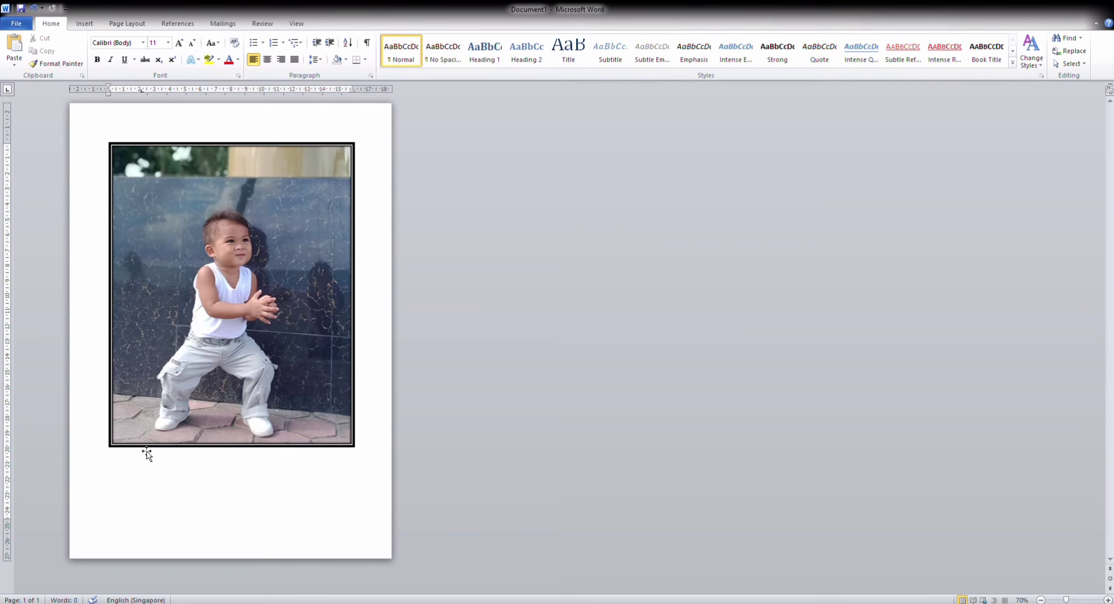
drag(141, 471, 216, 479)
key(ctrl+bracketright)
key(ctrl+bracketright)
key(ctrl+bracketright)
key(ctrl+bracketright)
key(ctrl+bracketright)
key(ctrl+bracketright)
key(ctrl+bracketright)
key(ctrl+bracketright)
key(ctrl+bracketright)
key(ctrl+bracketright)
key(ctrl+bracketright)
key(ctrl+bracketright)
key(ctrl+bracketright)
key(ctrl+bracketright)
key(ctrl+bracketright)
key(ctrl+bracketright)
key(ctrl+bracketright)
key(ctrl+bracketright)
key(ctrl+bracketright)
key(ctrl+bracketright)
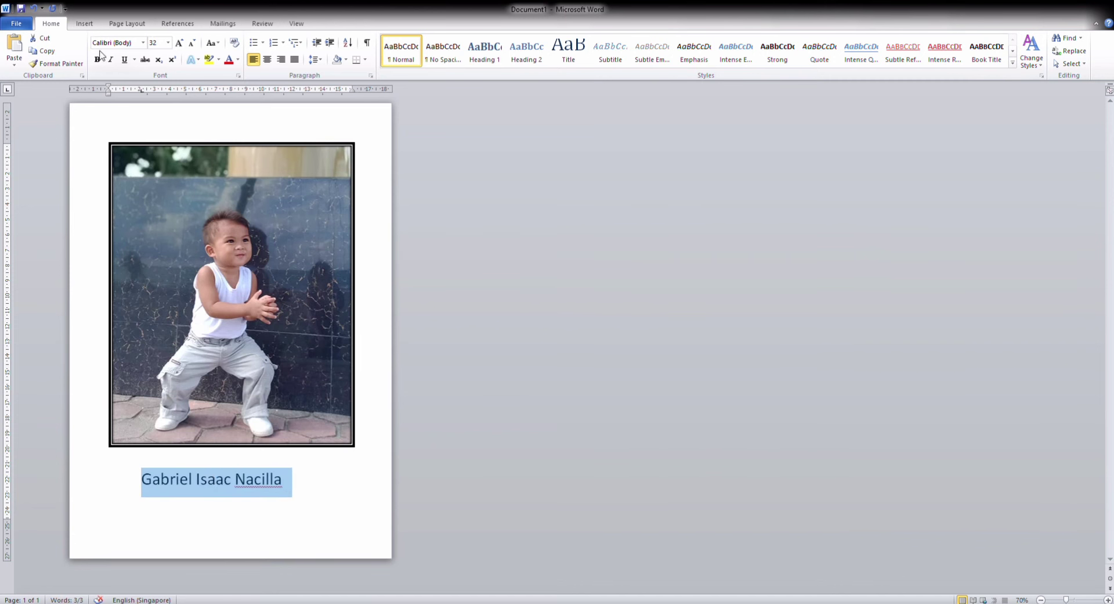
click(135, 42)
text(Tw Cen MT)
key(Return)
key(ctrl+b)
Remove the indent before the name and centre it on the page
click(311, 482)
click(284, 273)
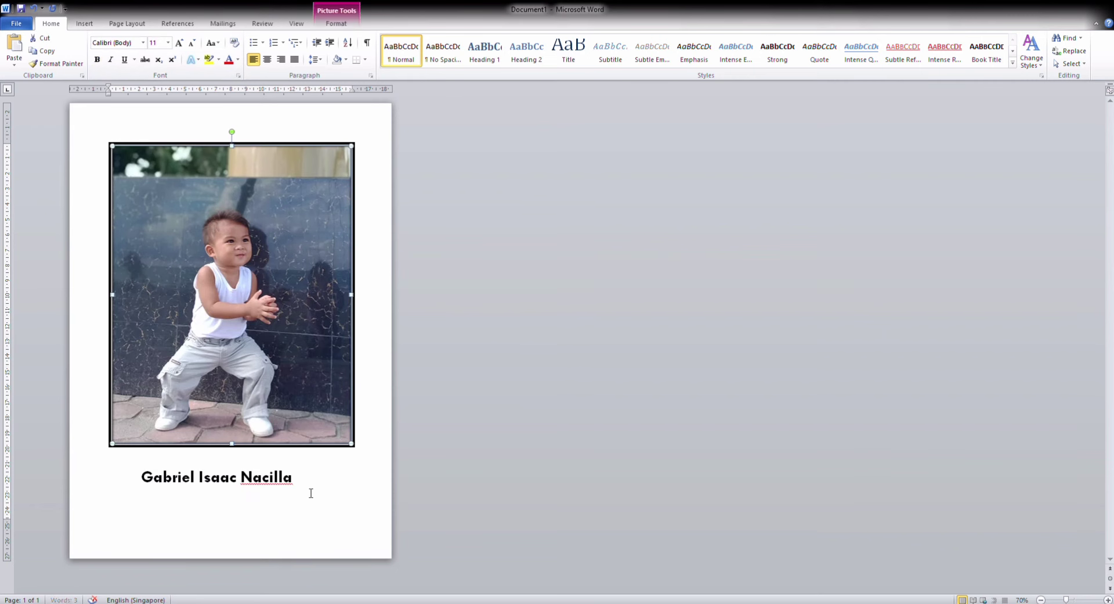
click(403, 385)
key(BackSpace)
key(BackSpace)
key(BackSpace)
key(ctrl+e)
Move the photo below the centred name and shrink it to a smaller size
click(326, 419)
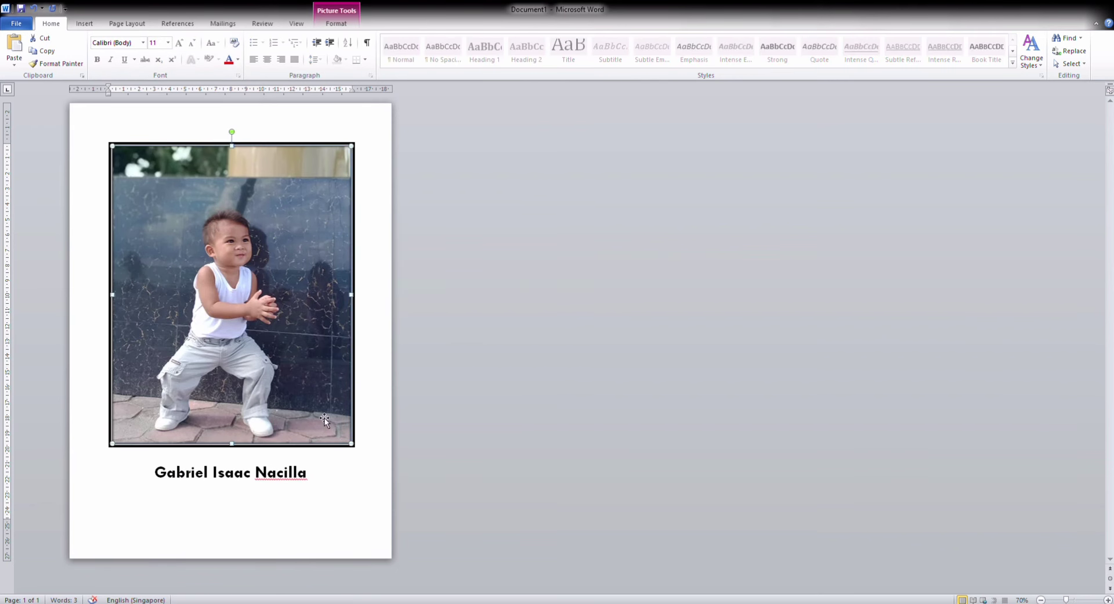
drag(326, 419, 411, 443)
drag(272, 390, 198, 260)
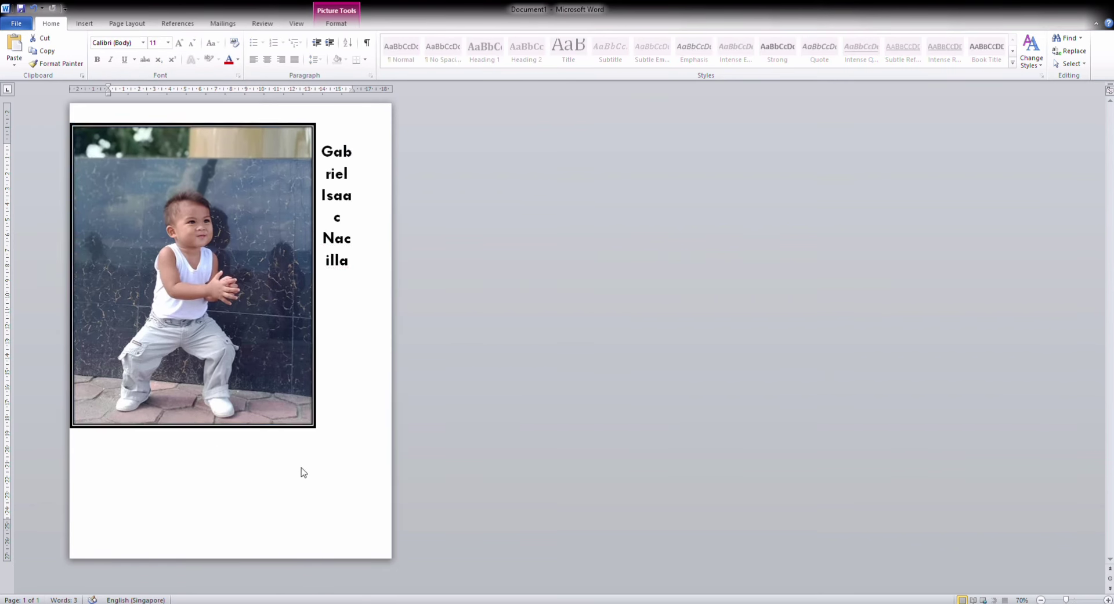
drag(242, 313, 273, 335)
drag(343, 464, 208, 296)
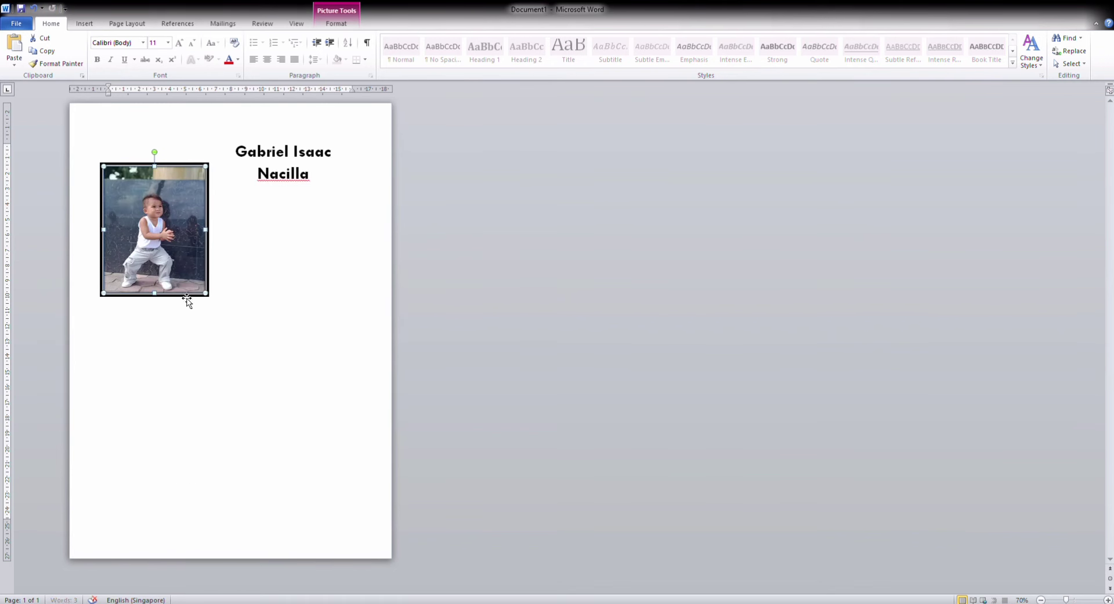
click(248, 183)
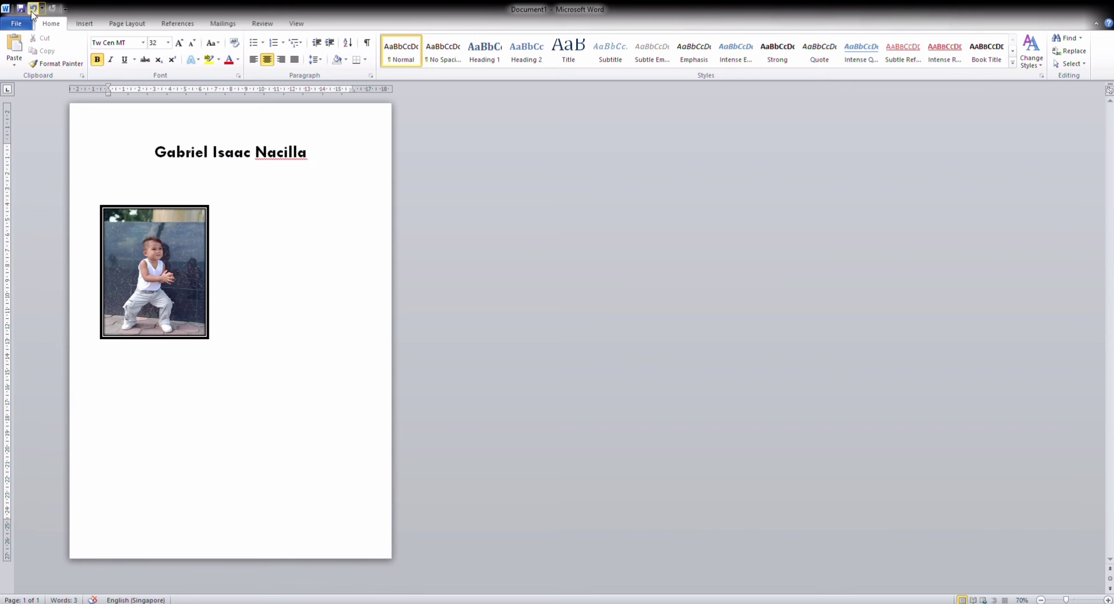
Insert a second child photo, shrink it to 10.4 × 7.8 cm and add a thick black frame
click(84, 23)
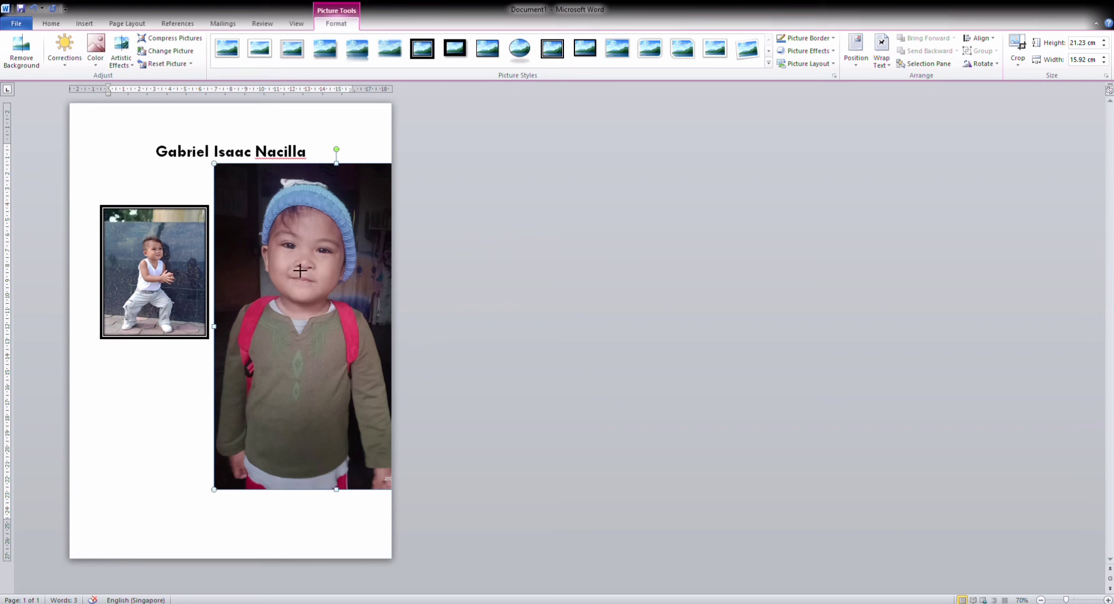
drag(300, 270, 339, 343)
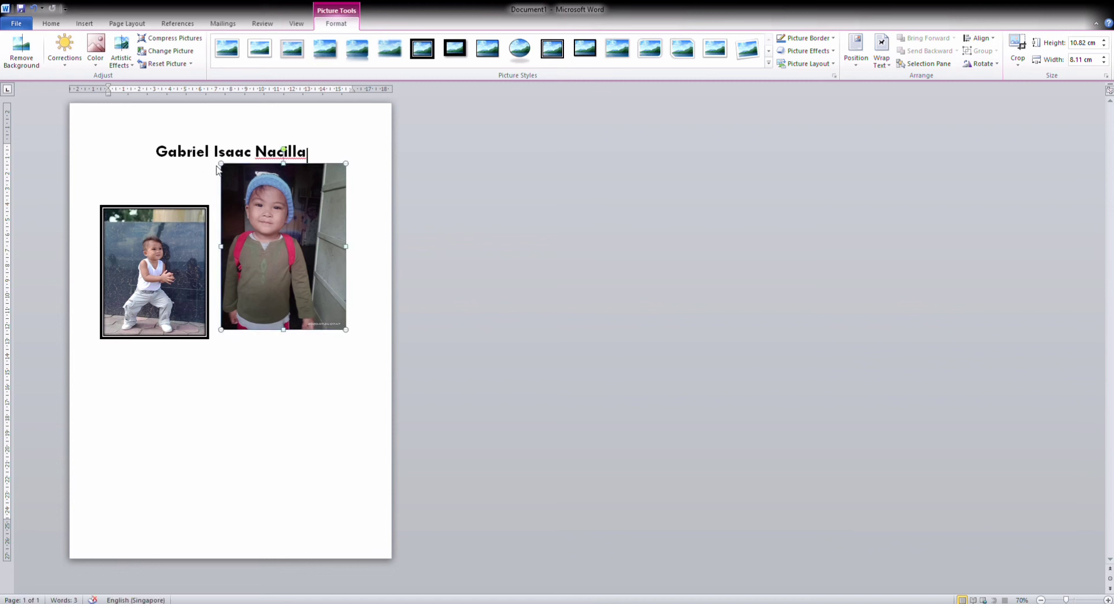
drag(222, 163, 226, 170)
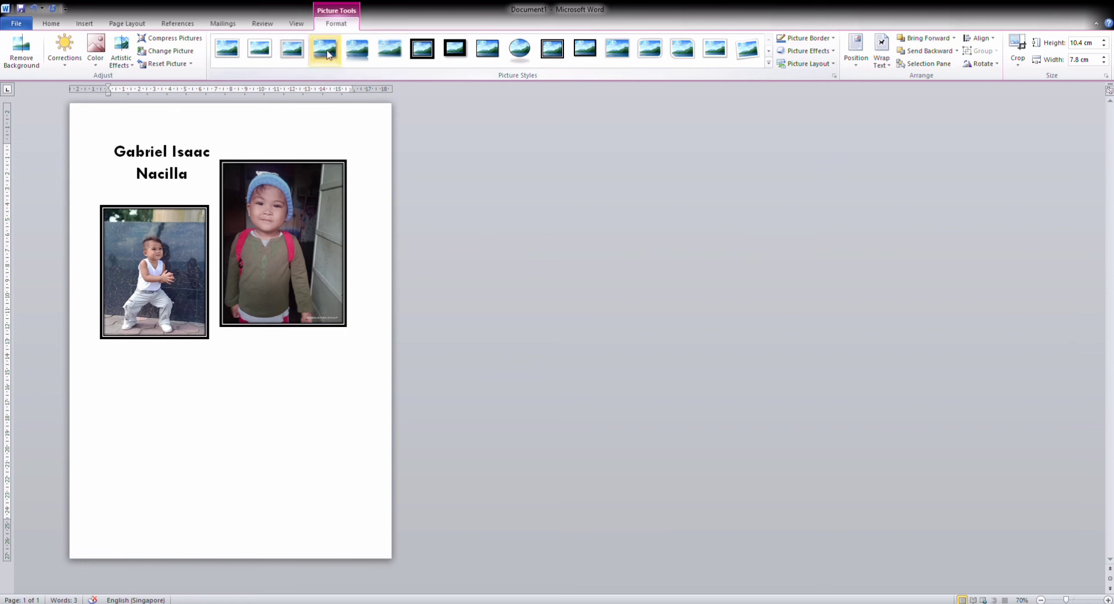
click(559, 56)
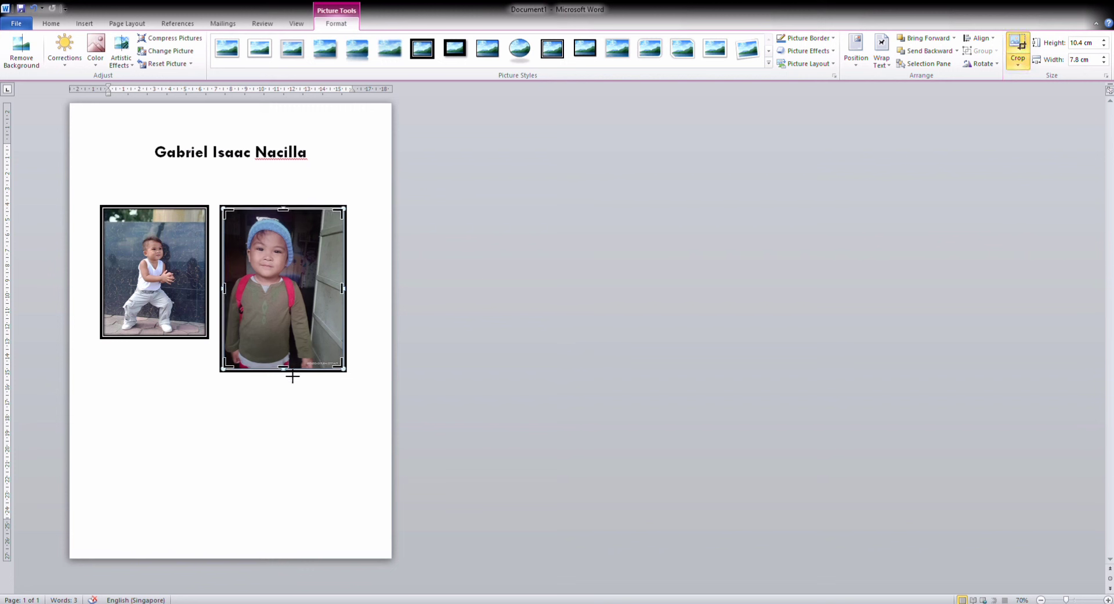
Crop the second photo's bottom and right side down to 8.53 × 6.37 cm
drag(292, 376, 294, 360)
click(387, 366)
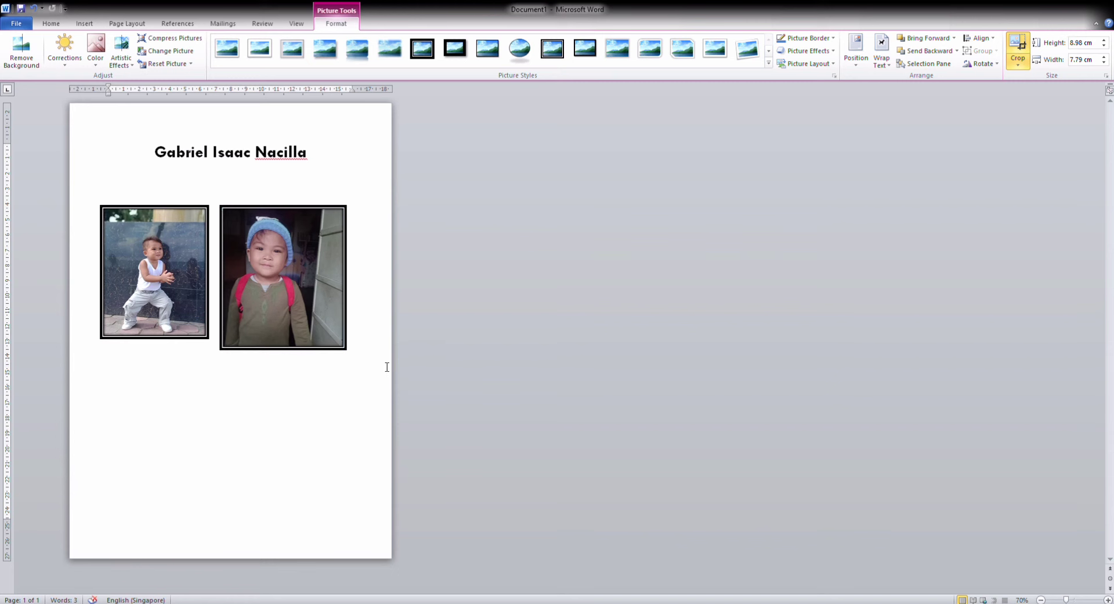
click(328, 333)
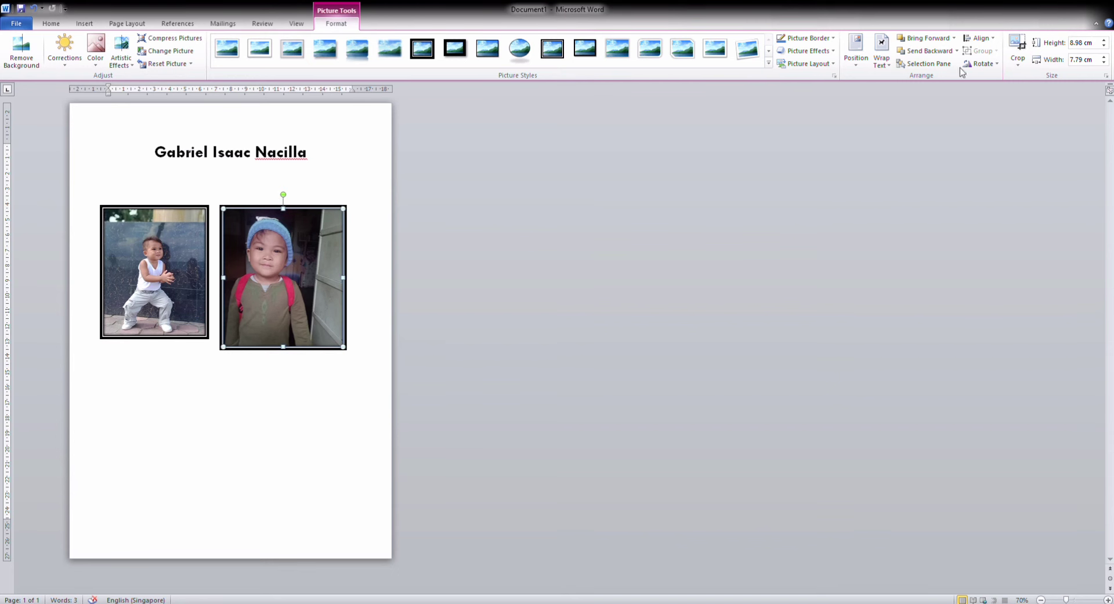
click(1025, 42)
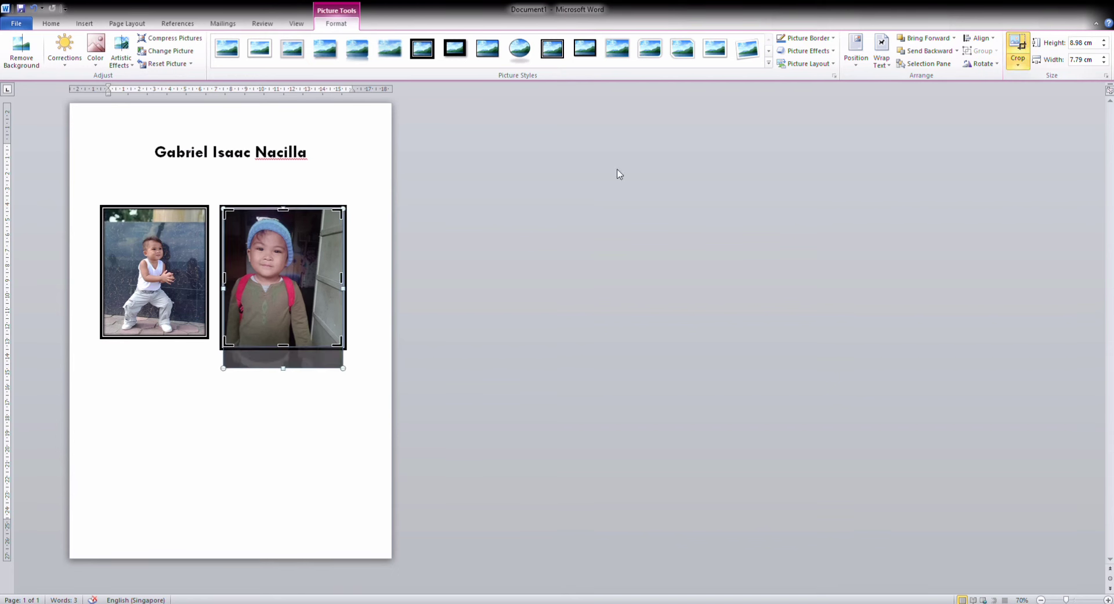
drag(344, 350, 330, 349)
click(380, 329)
click(302, 309)
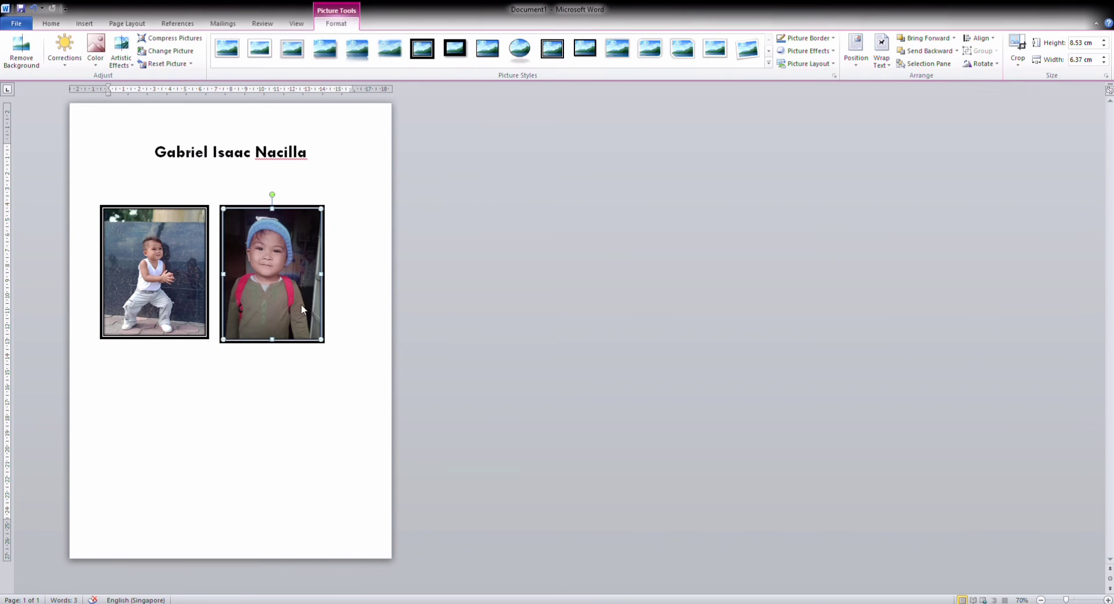
Enlarge the first photo and nudge the second right so both sit level
click(175, 312)
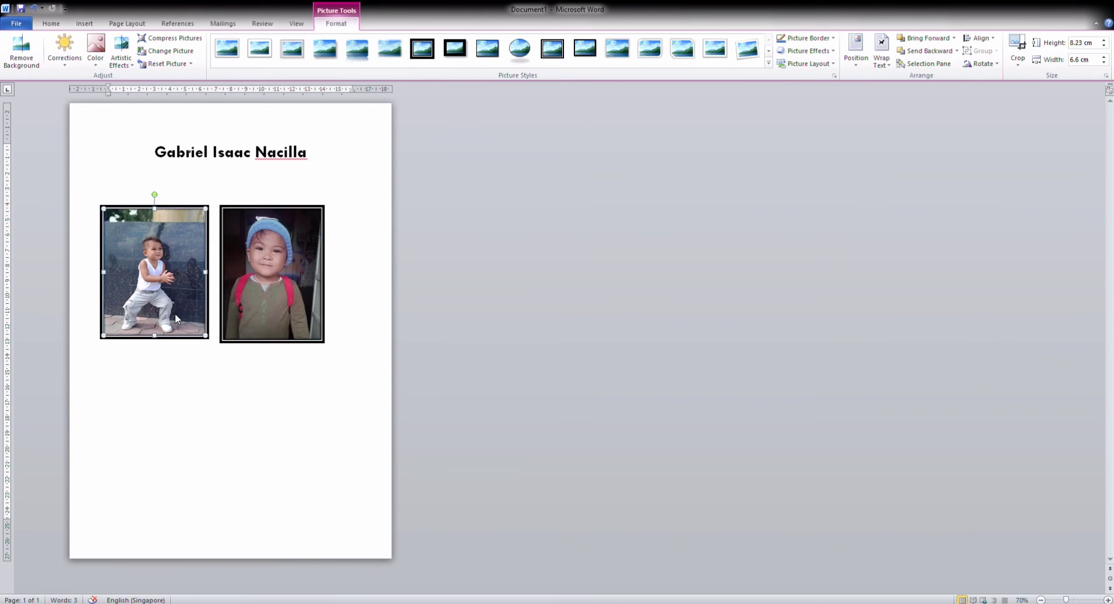
drag(211, 342, 213, 344)
click(301, 365)
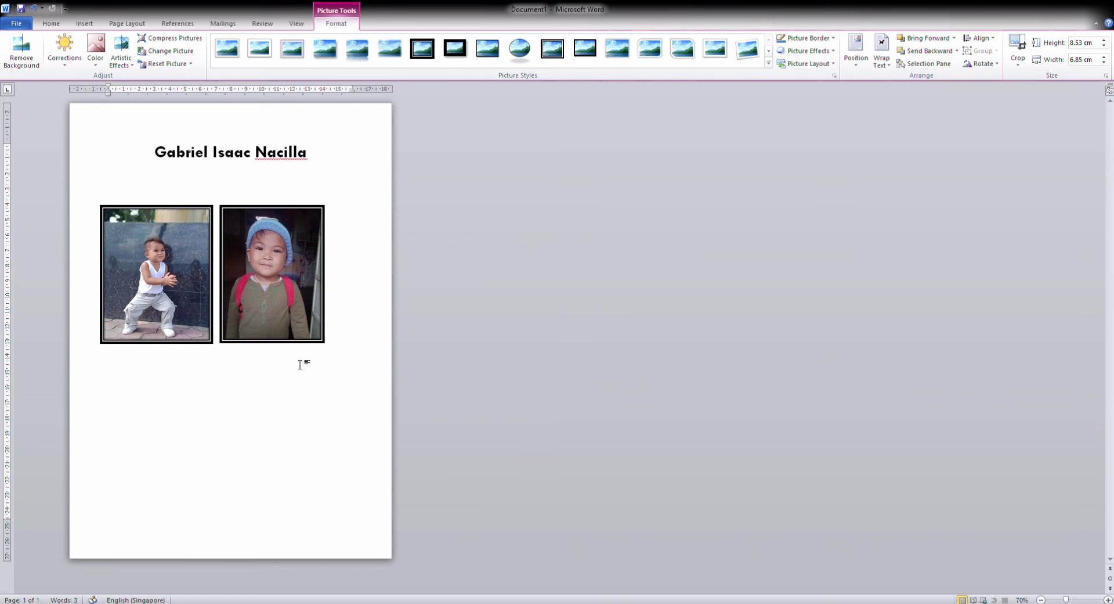
drag(296, 313, 304, 312)
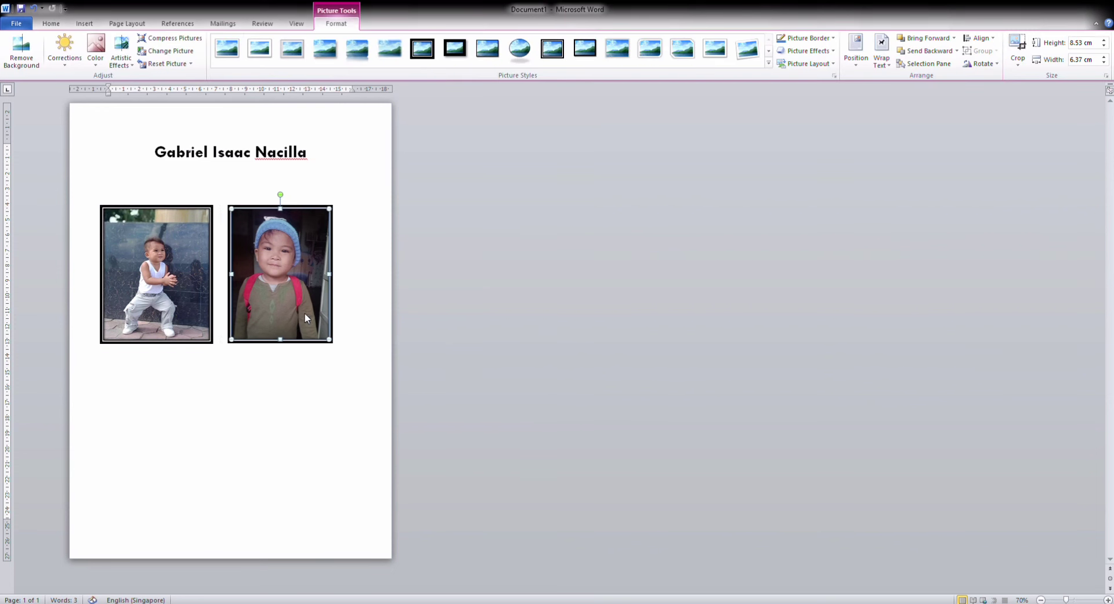
click(320, 400)
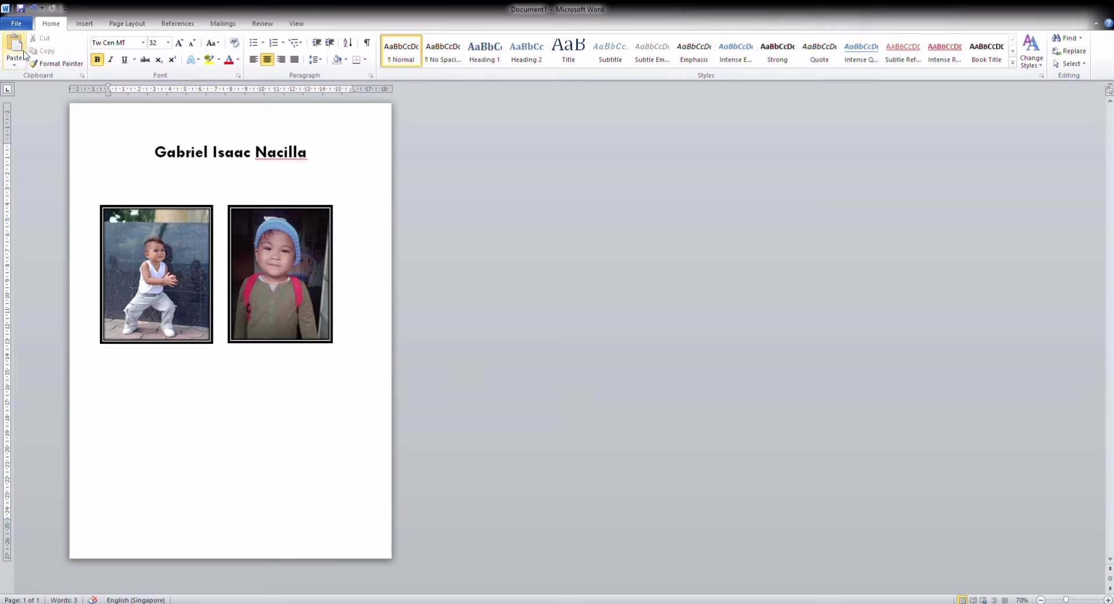
click(11, 24)
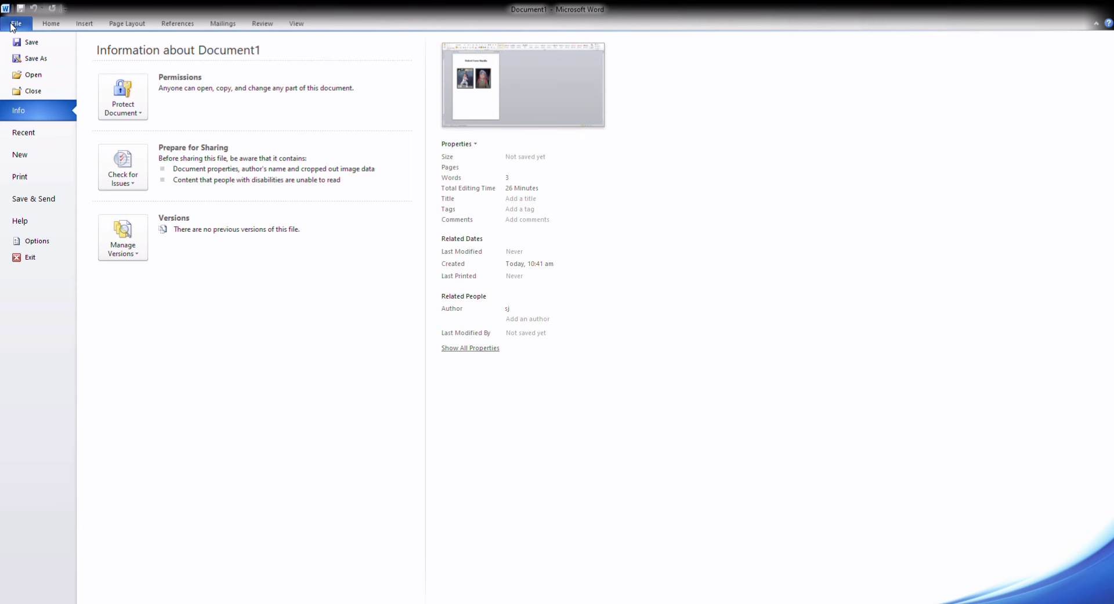
click(43, 60)
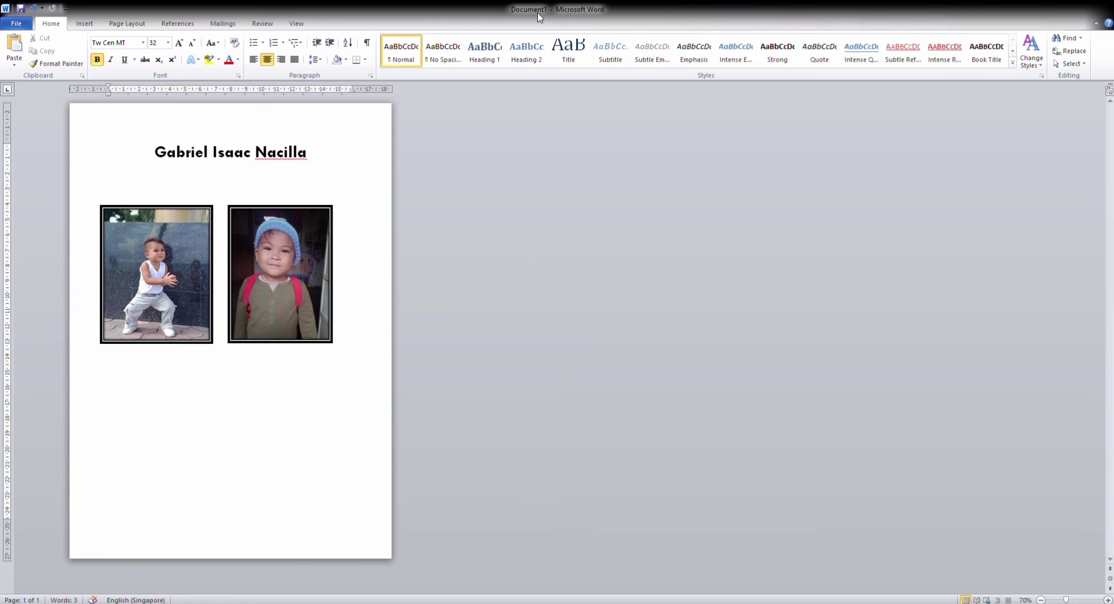
click(326, 257)
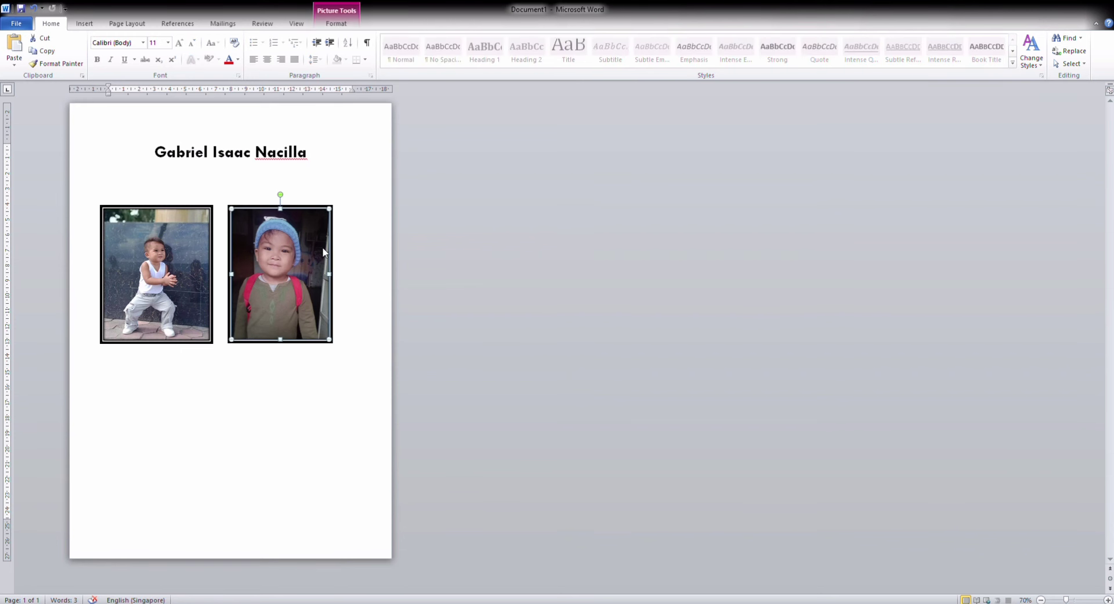